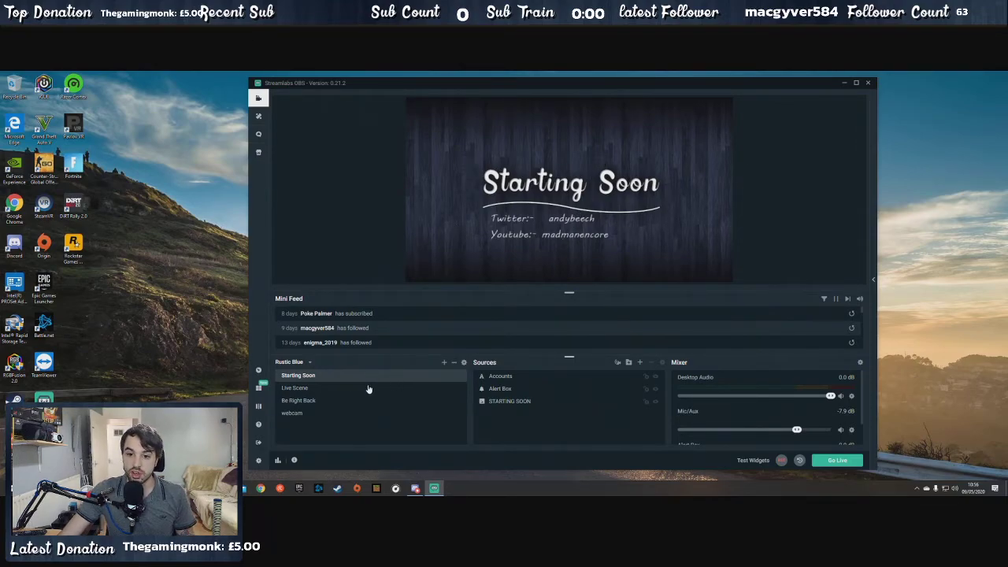
- Inspect the Accounts and Alert Box sources of the Starting Soon scene and run a test Bits alert
left_click(323, 388)
left_click(326, 377)
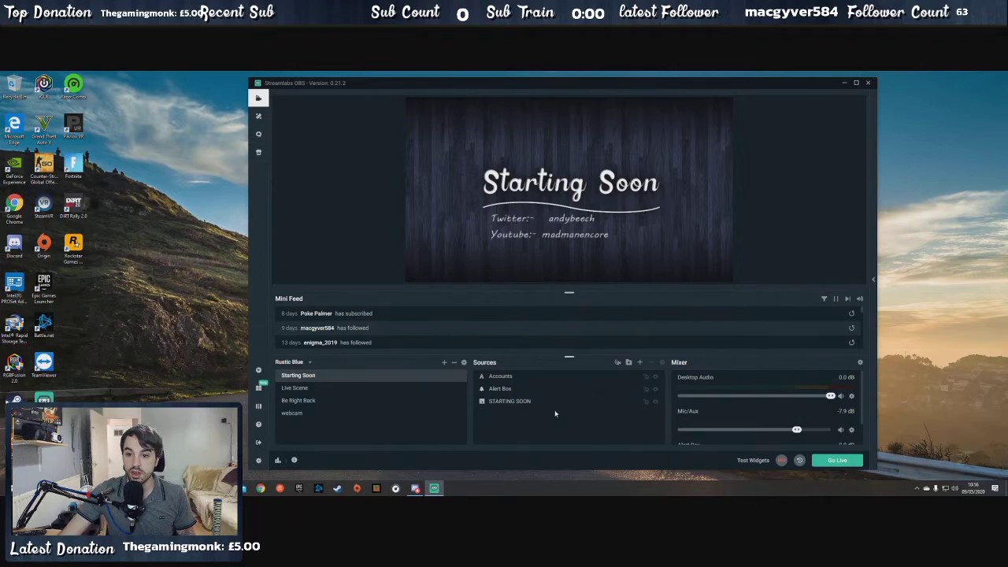
left_click(508, 376)
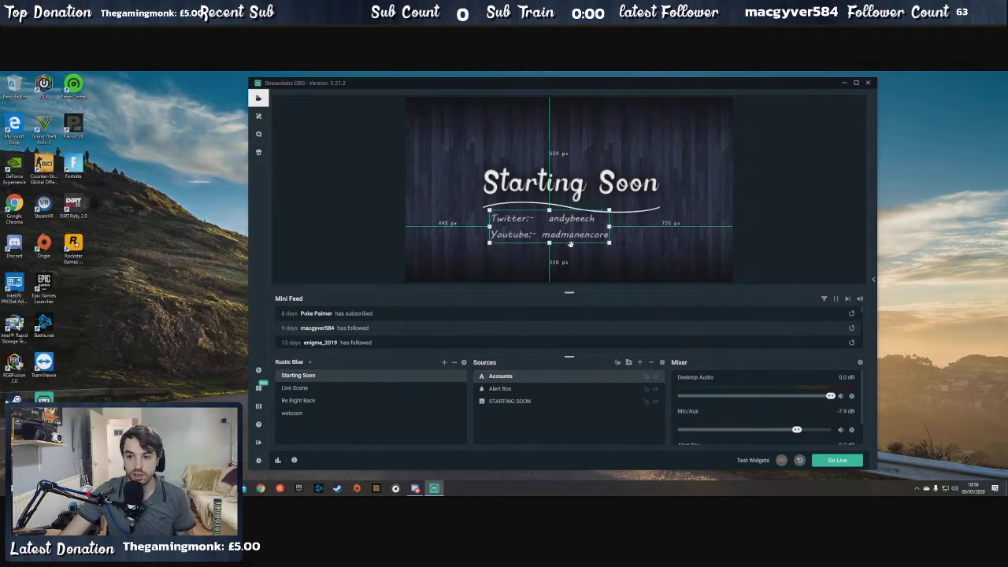
left_click(509, 389)
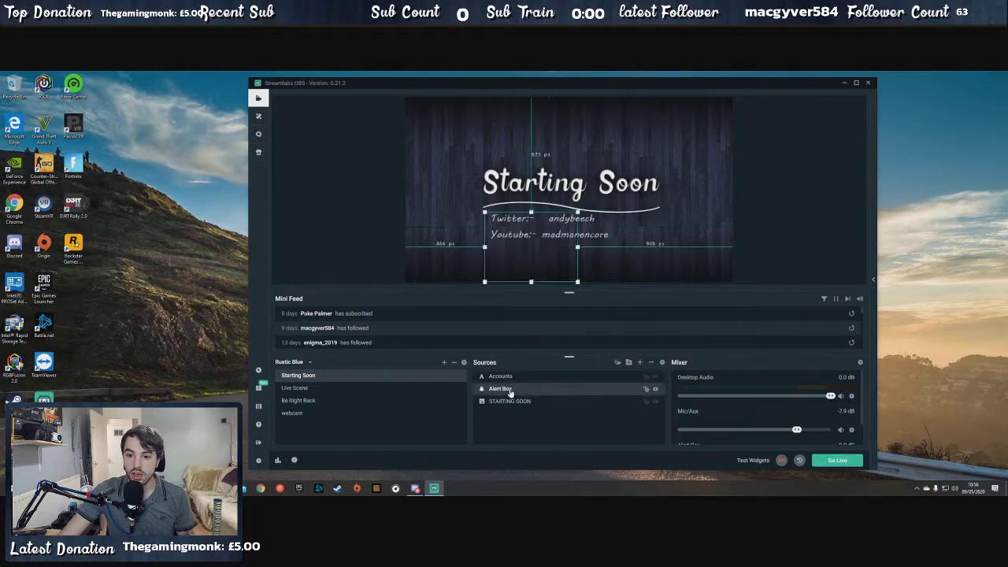
mouse_move(754, 460)
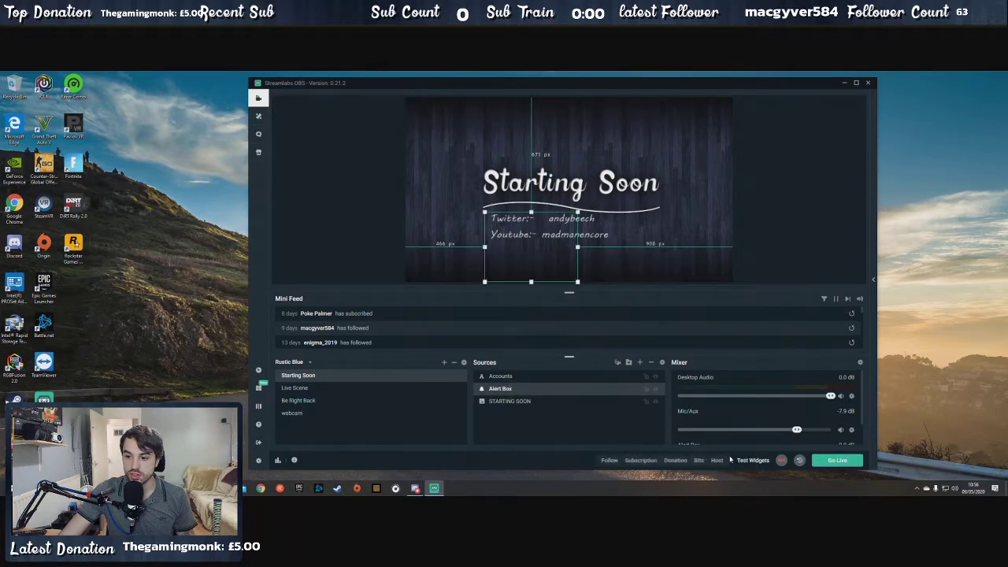
left_click(698, 460)
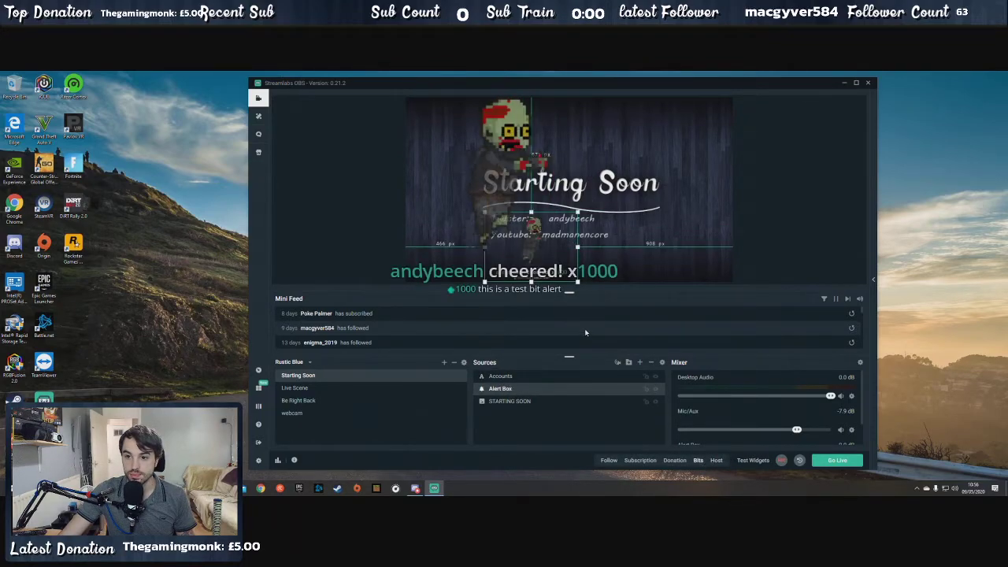
- Select the STARTING SOON image source to view the area it covers in the scene
left_click(532, 402)
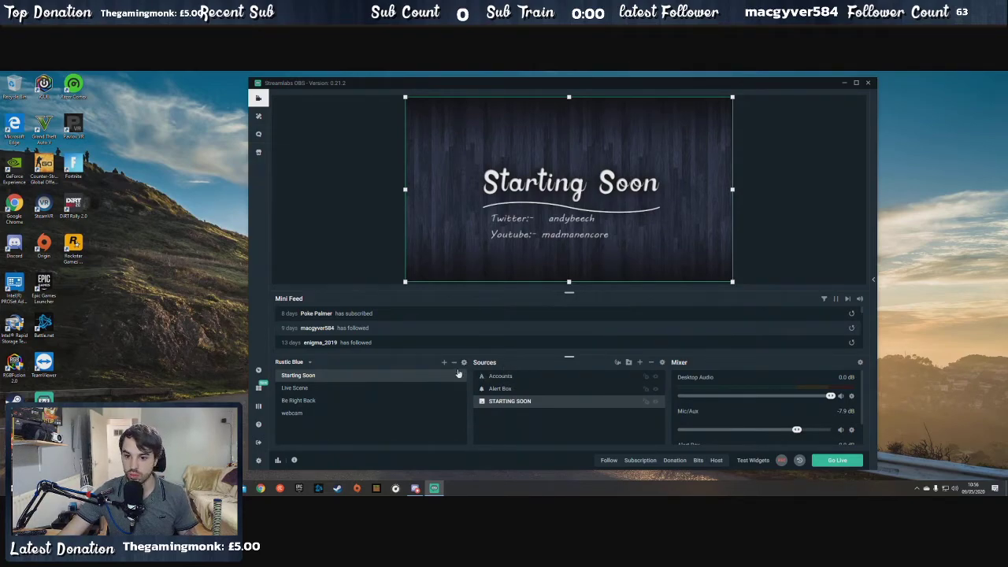
left_click(375, 239)
left_click(585, 244)
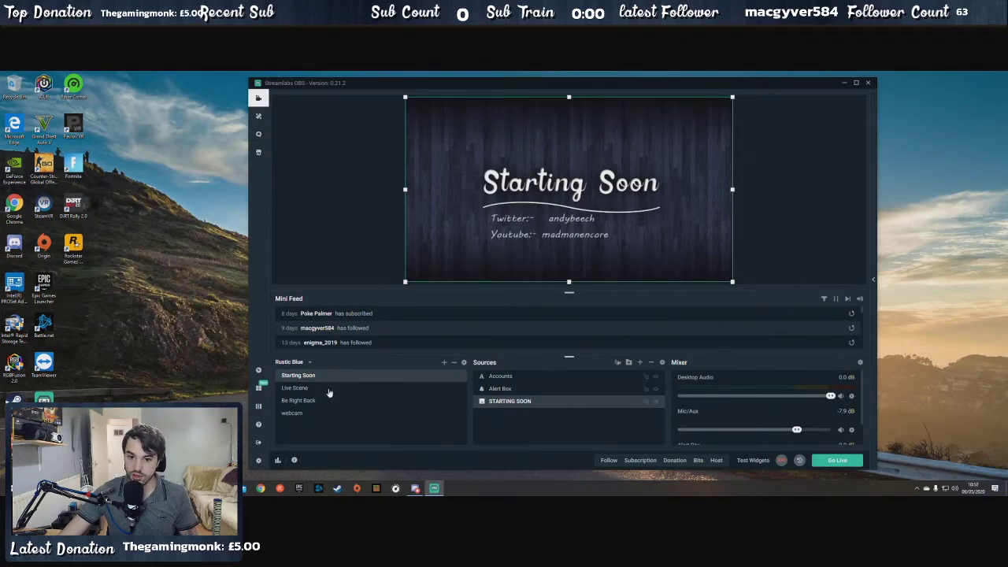
right_click(312, 430)
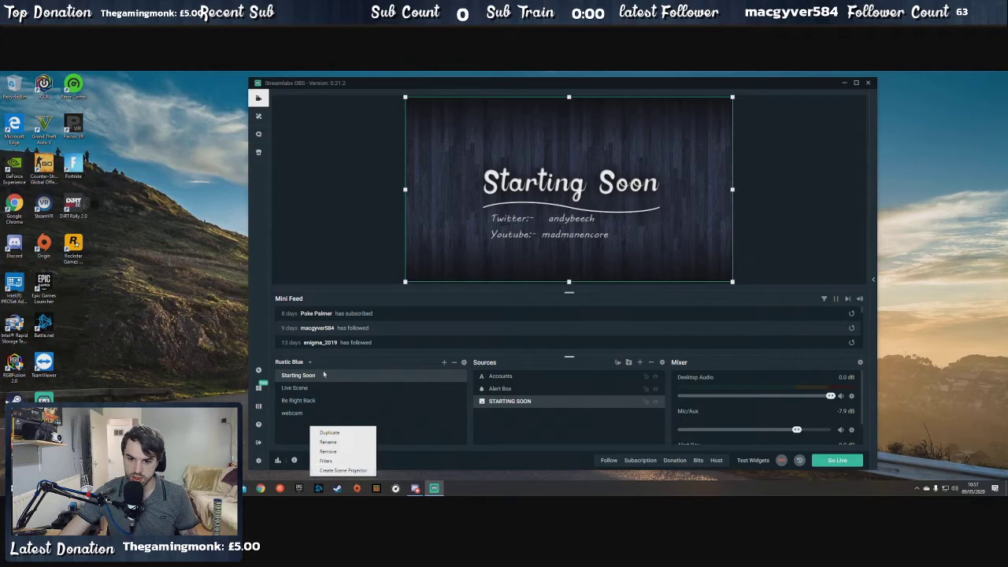
left_click(444, 363)
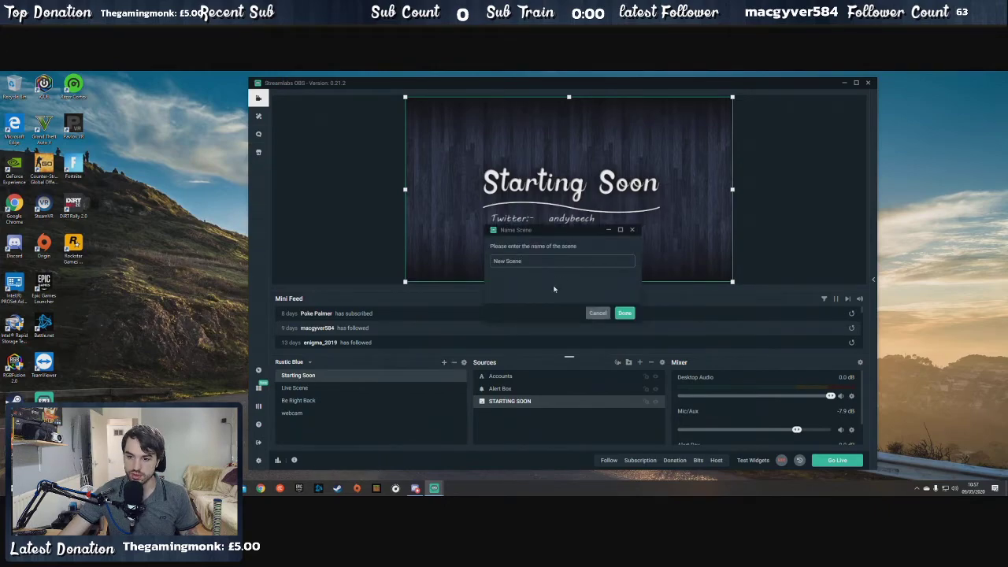
left_click(599, 313)
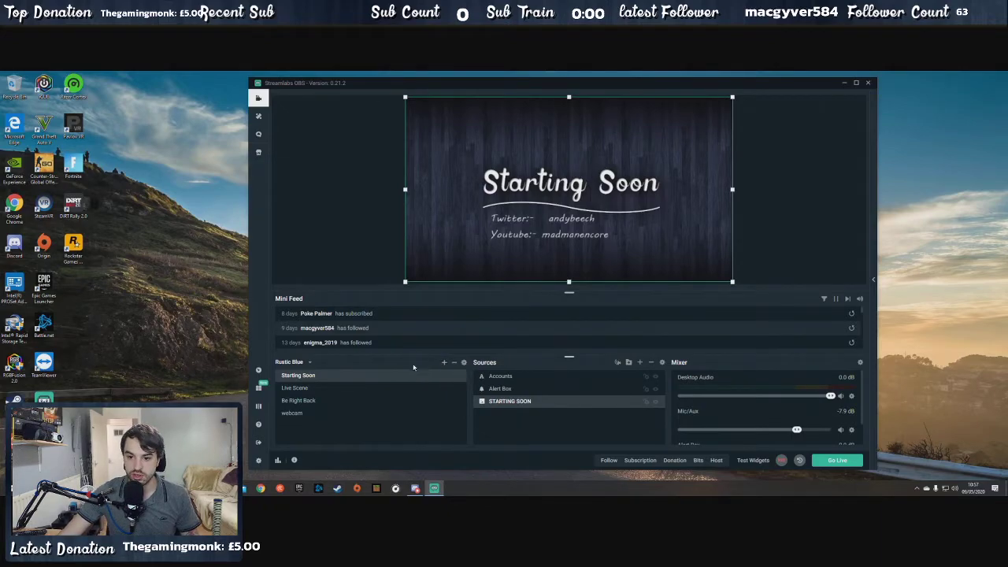
- Create a new scene named Tutorial in the Rustic Blue collection
left_click(445, 364)
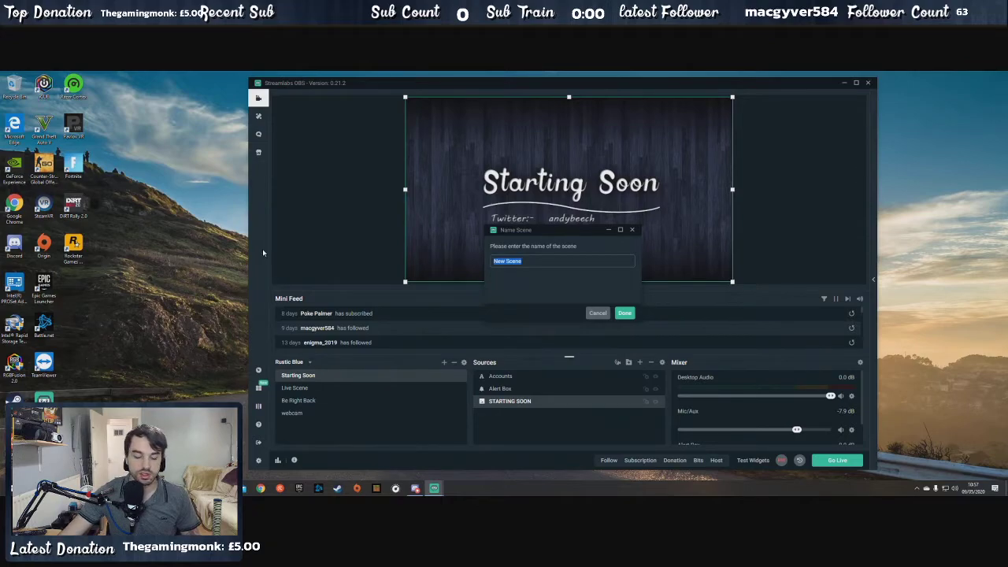
type("Tut")
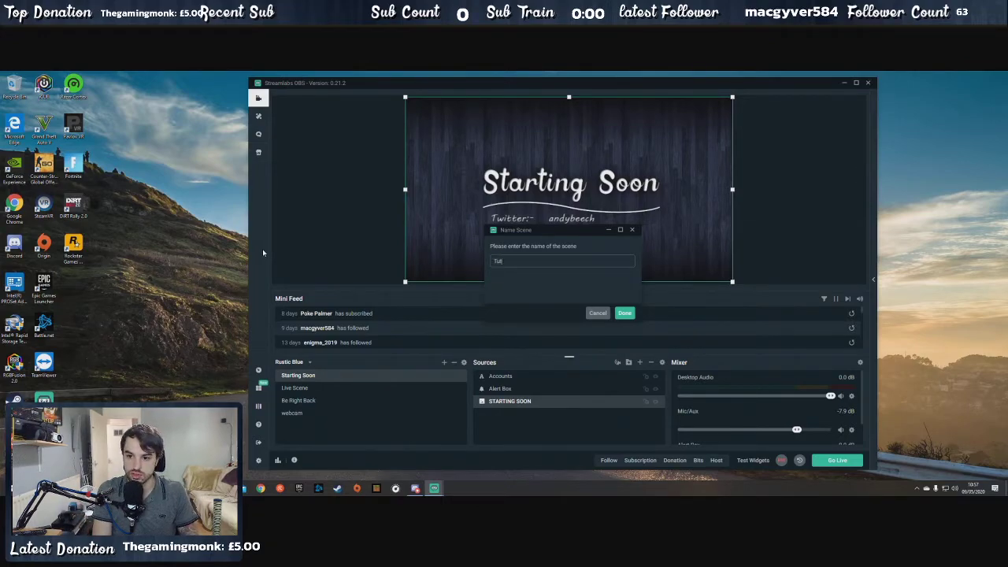
type("orial")
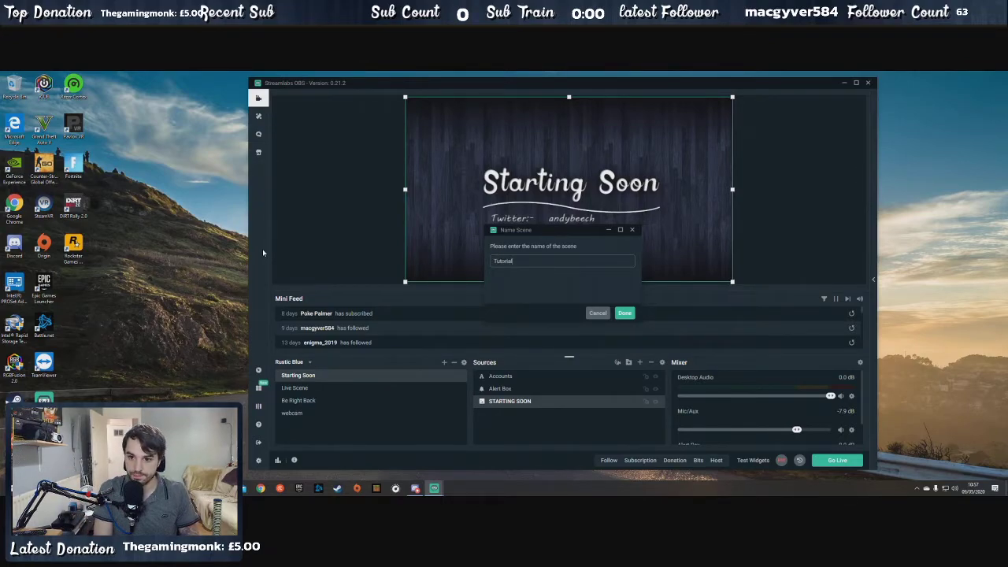
key("Return")
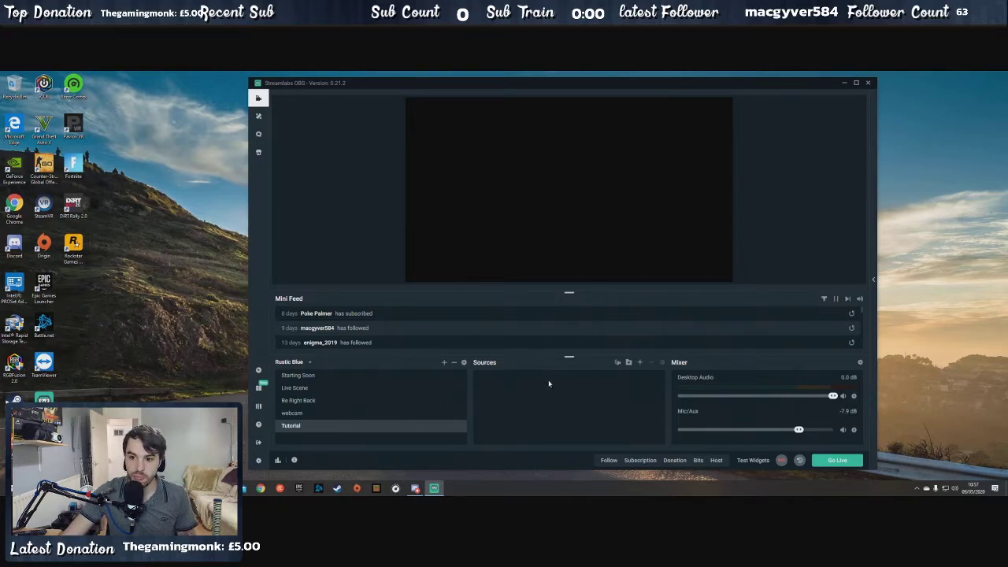
- Add a new Image source named Image to the Tutorial scene instead of reusing an existing source
left_click(641, 363)
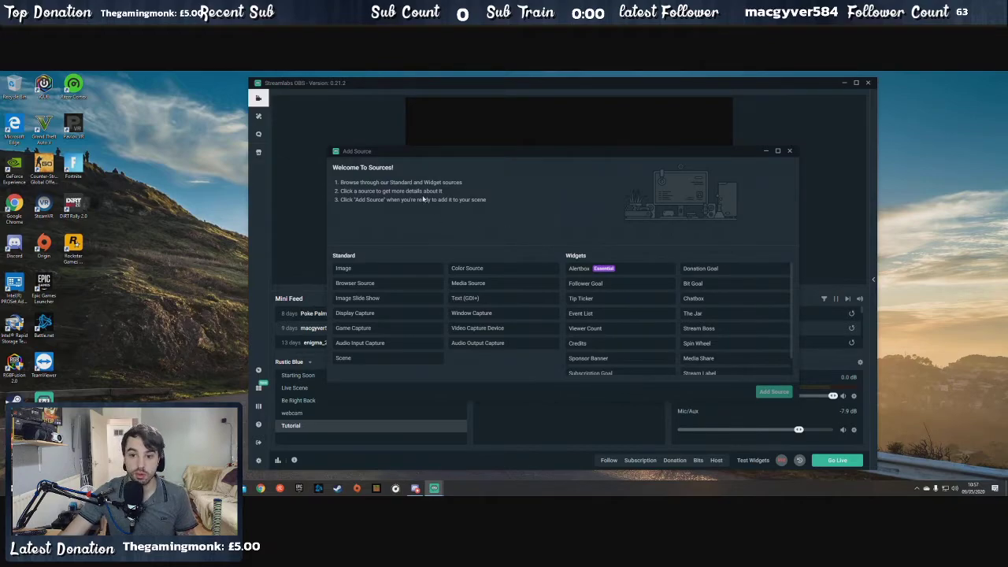
left_click(389, 273)
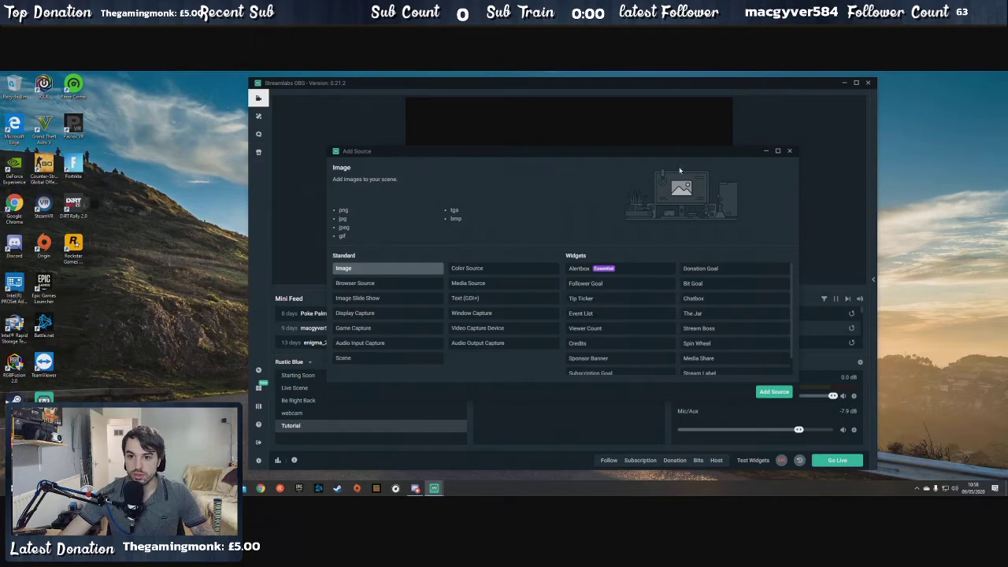
left_click(774, 393)
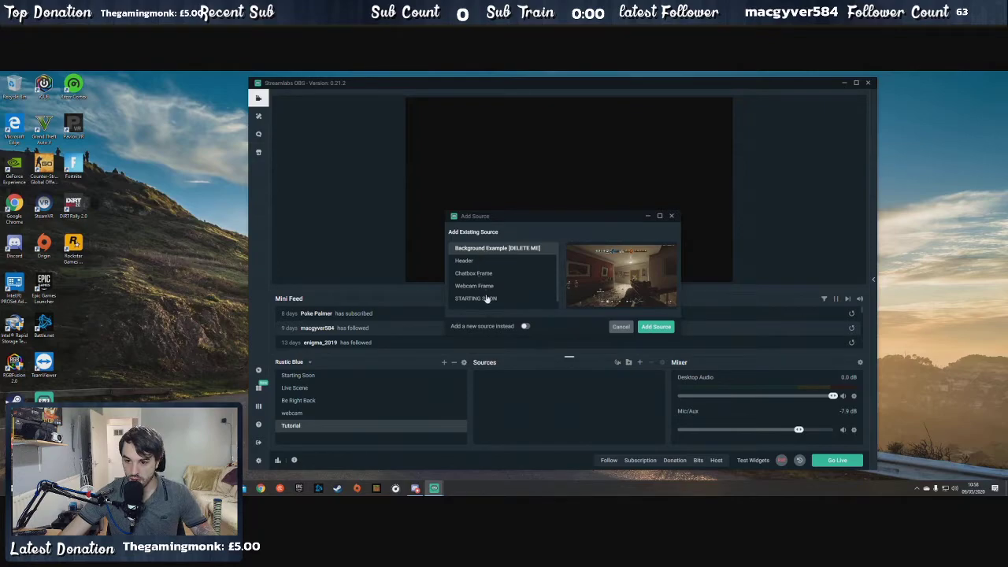
left_click(487, 300)
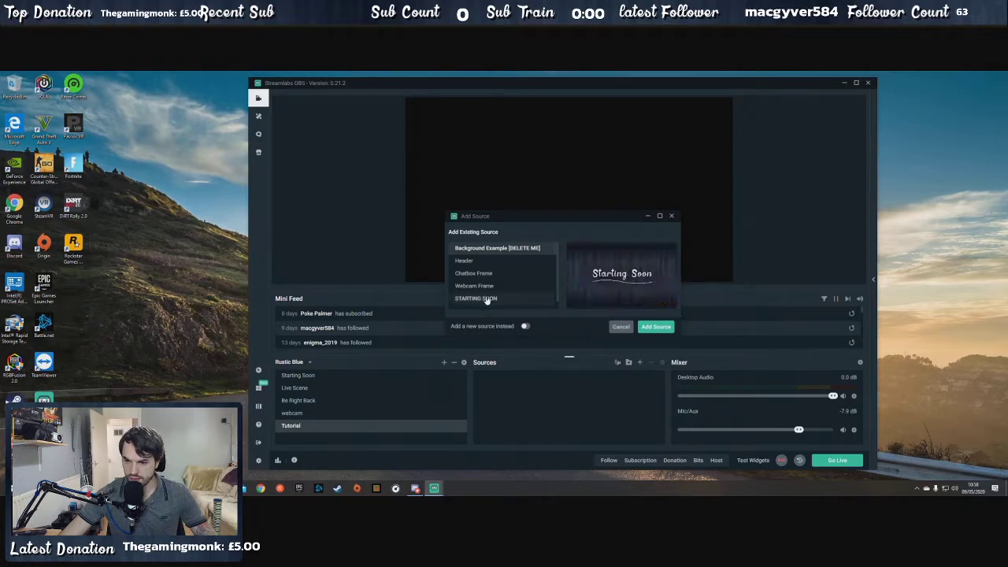
left_click(494, 250)
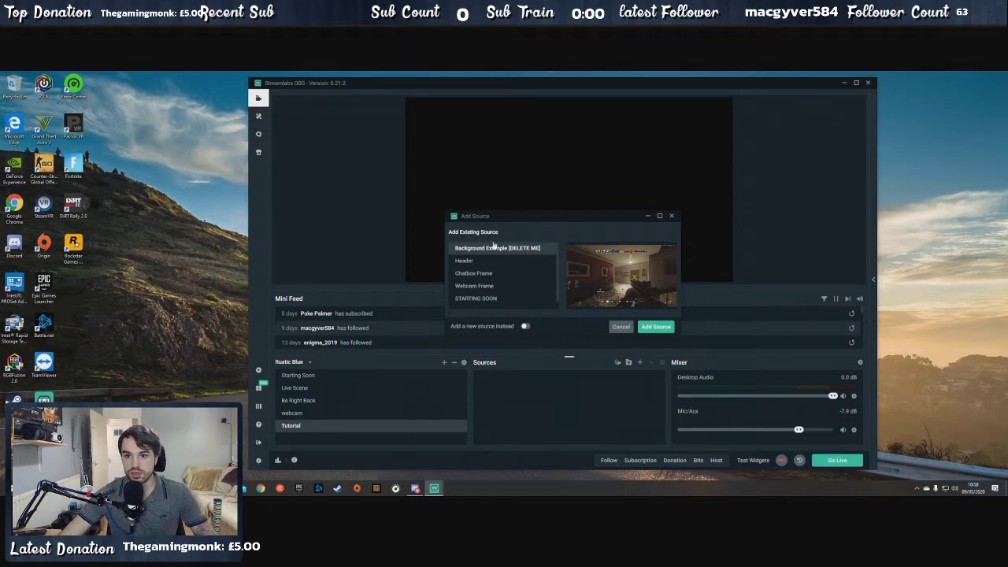
left_click(525, 326)
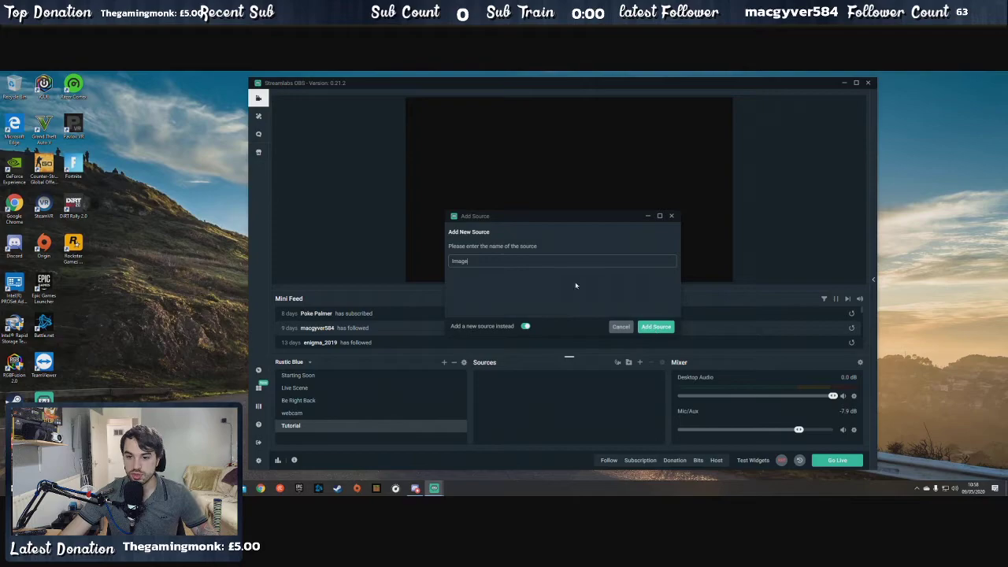
left_click(662, 326)
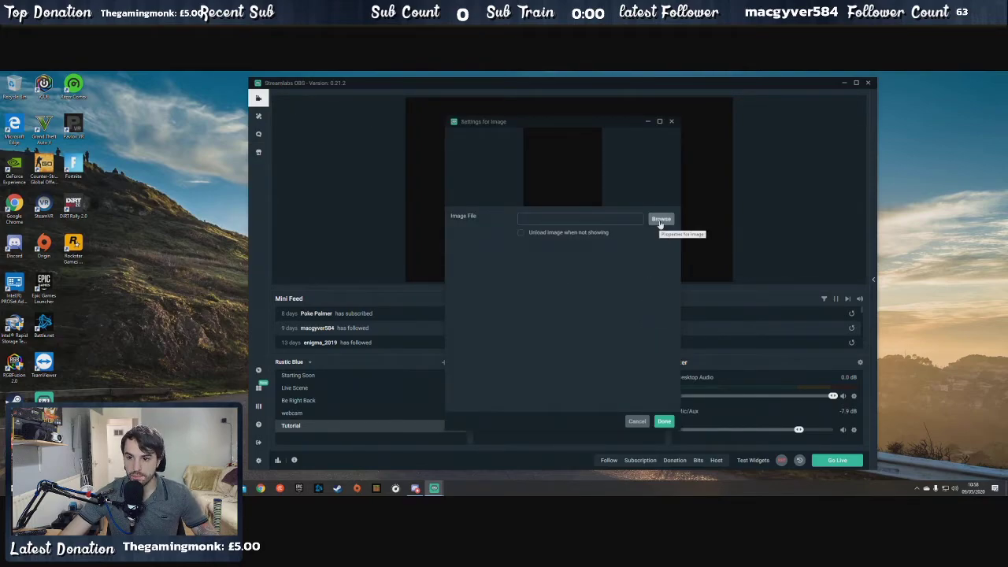
- Load the JPG picture from the Downloads folder as the Image source's file and accept the settings
left_click(660, 221)
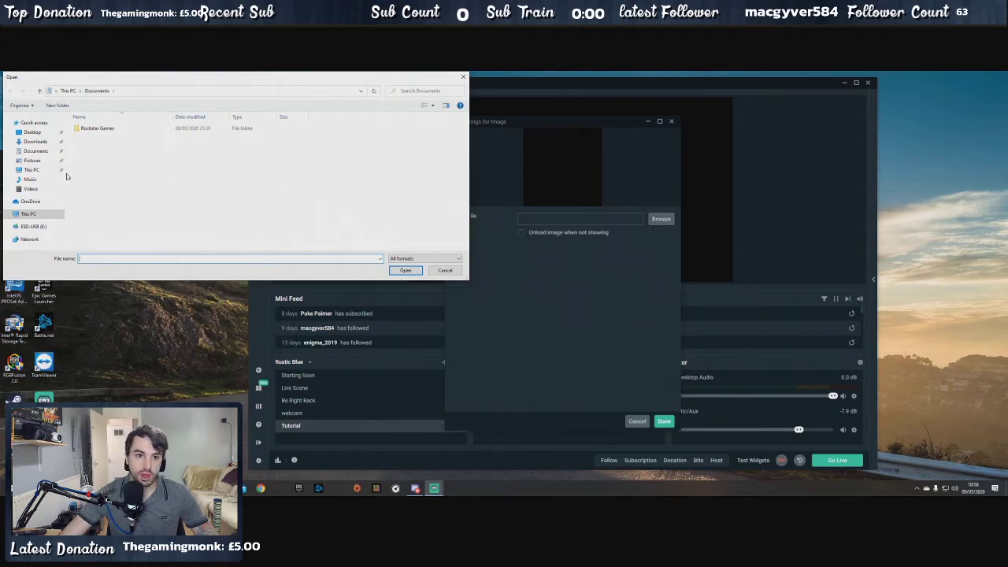
left_click(36, 161)
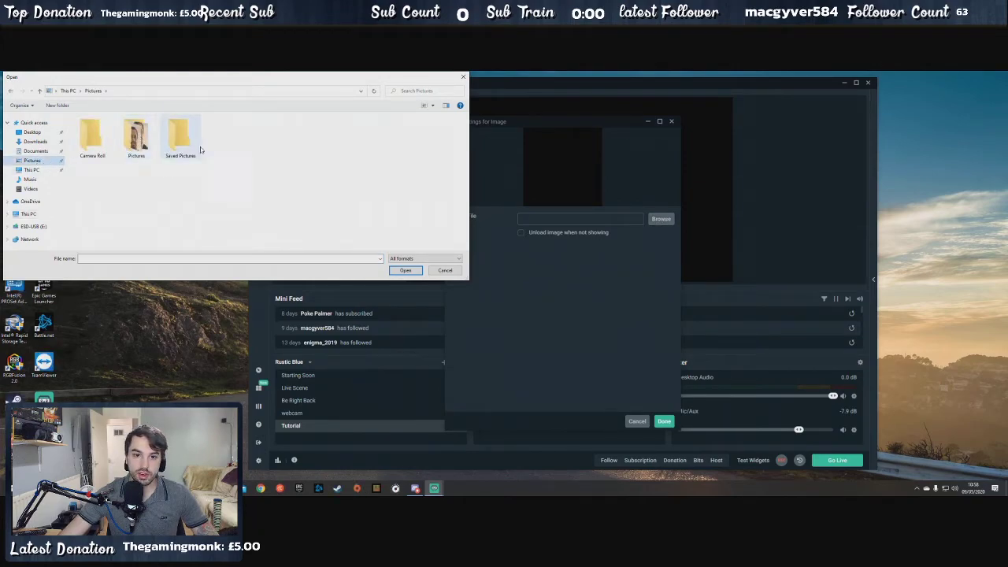
left_click(35, 141)
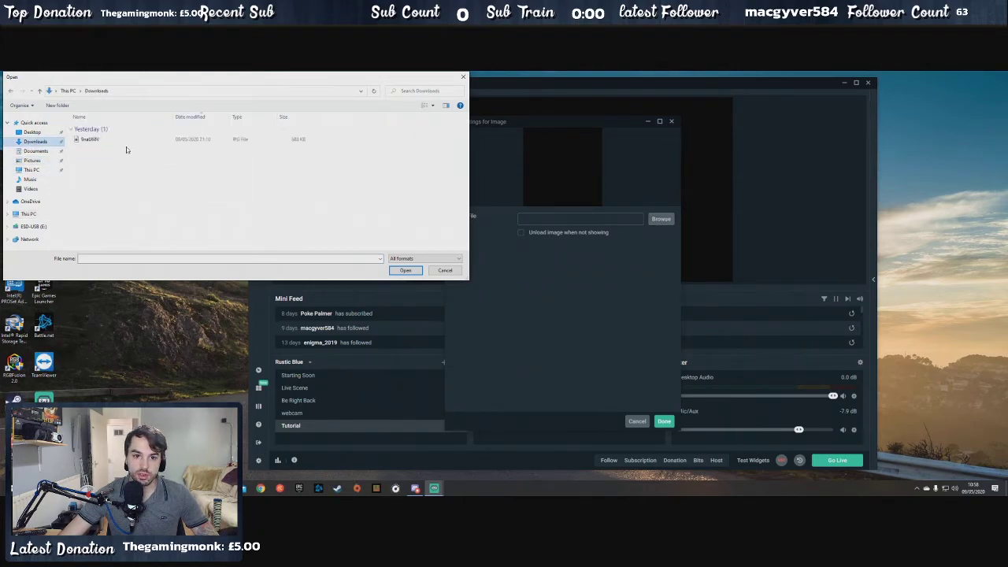
left_click(122, 141)
left_click(403, 271)
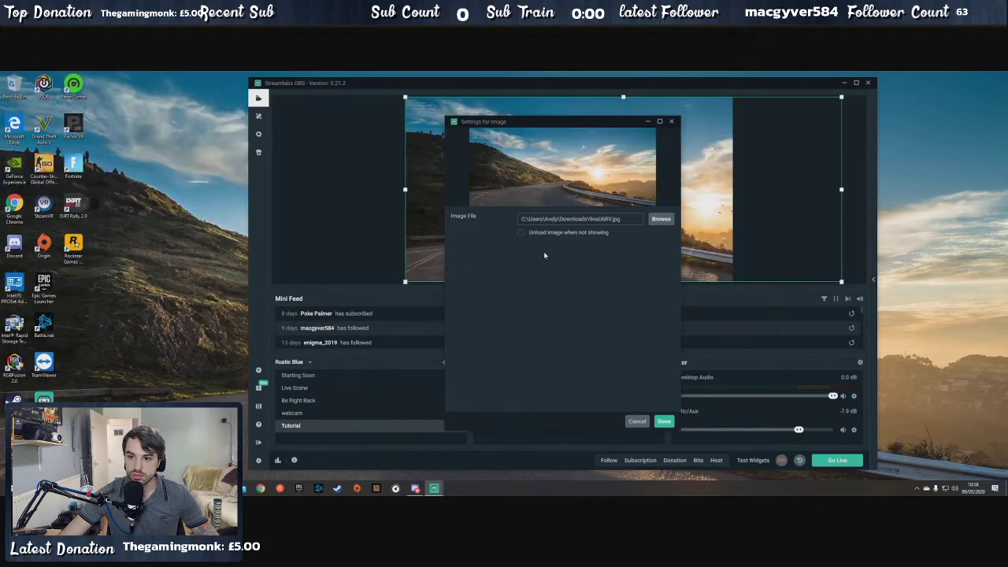
left_click(664, 422)
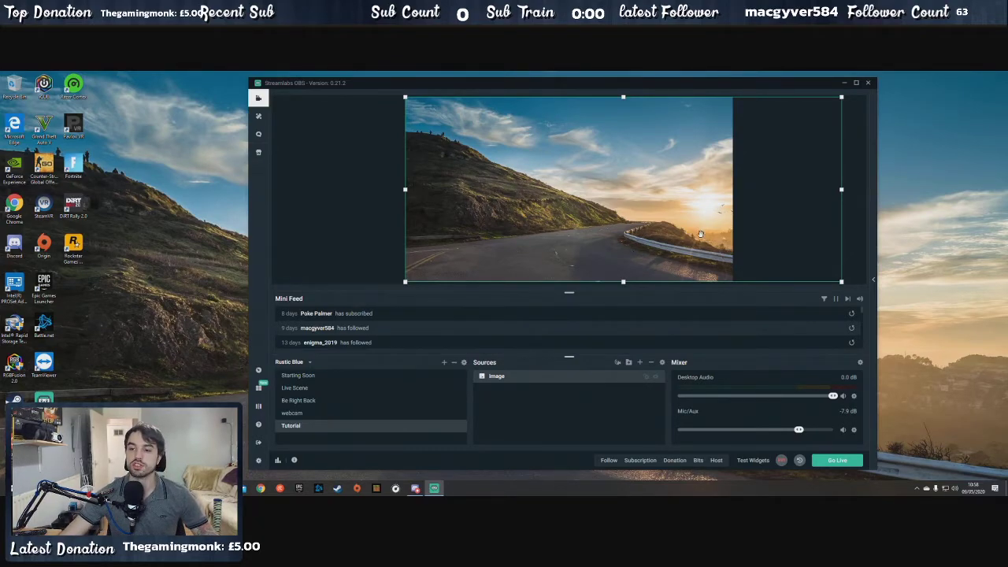
- Shift the picture sideways on the canvas so it overhangs both edges, and clear the selection
left_click_drag(714, 237, 653, 239)
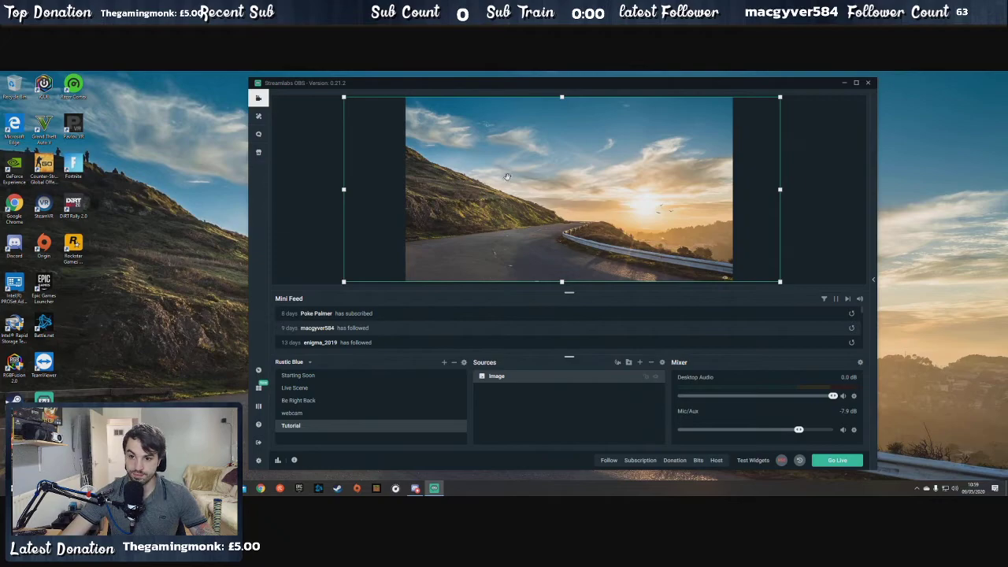
right_click(836, 197)
mouse_move(855, 255)
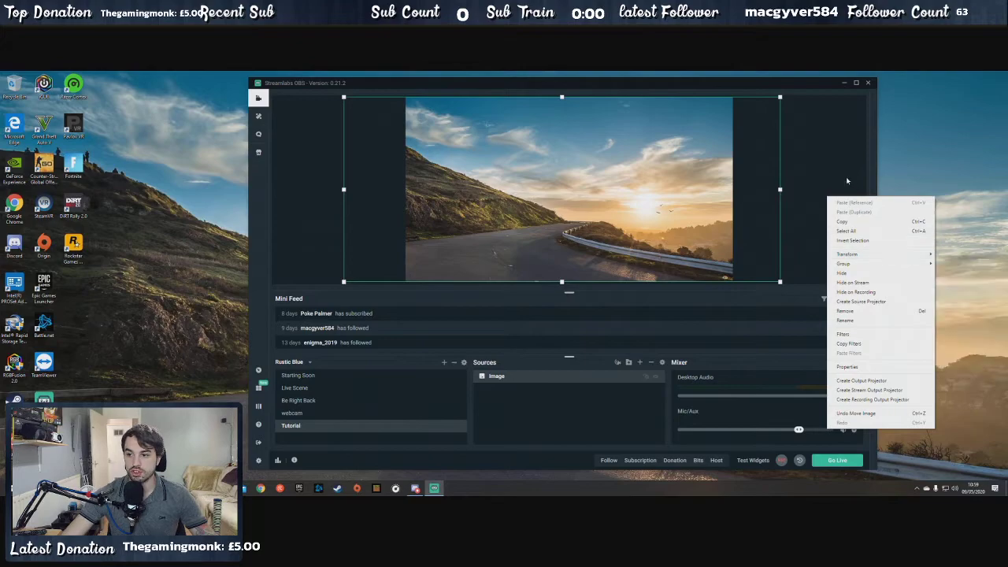
left_click(825, 169)
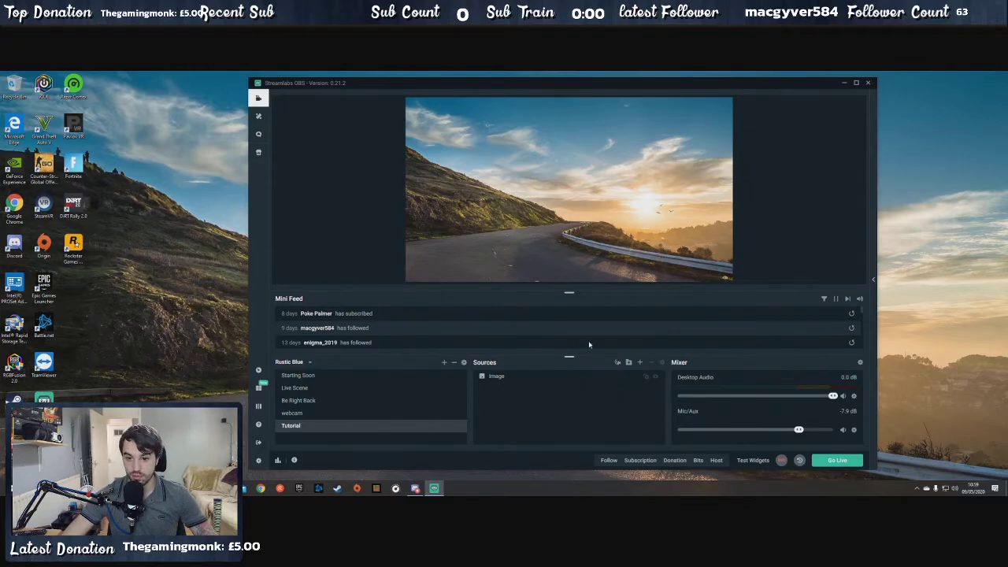
- Add a new Display Capture source named Display Capture to the Tutorial scene
left_click(642, 364)
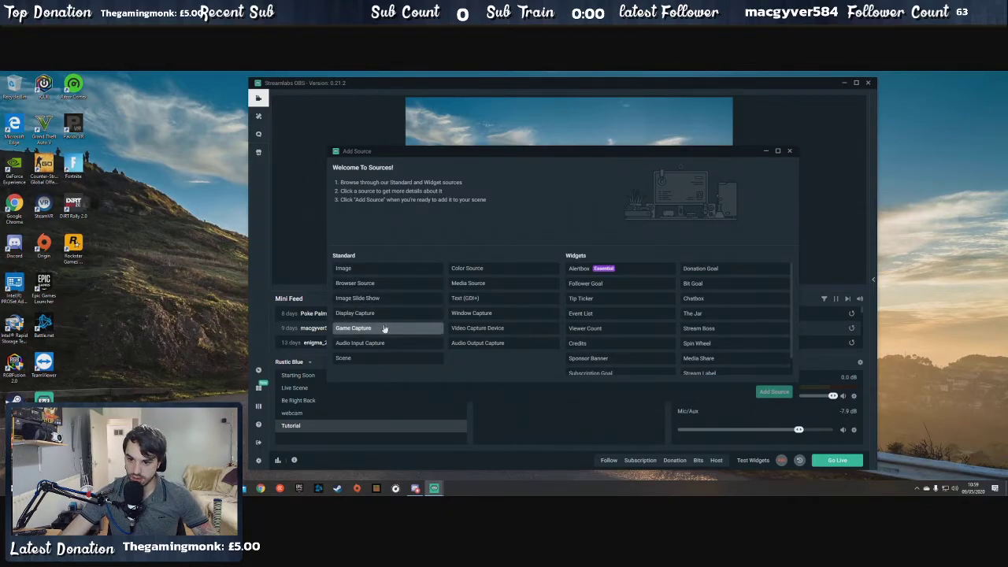
left_click(502, 314)
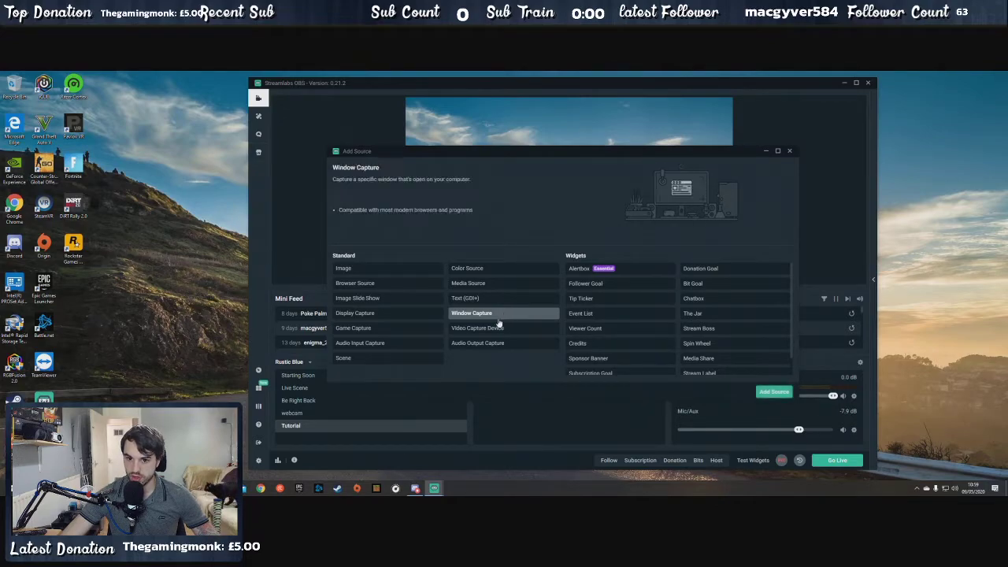
left_click(386, 314)
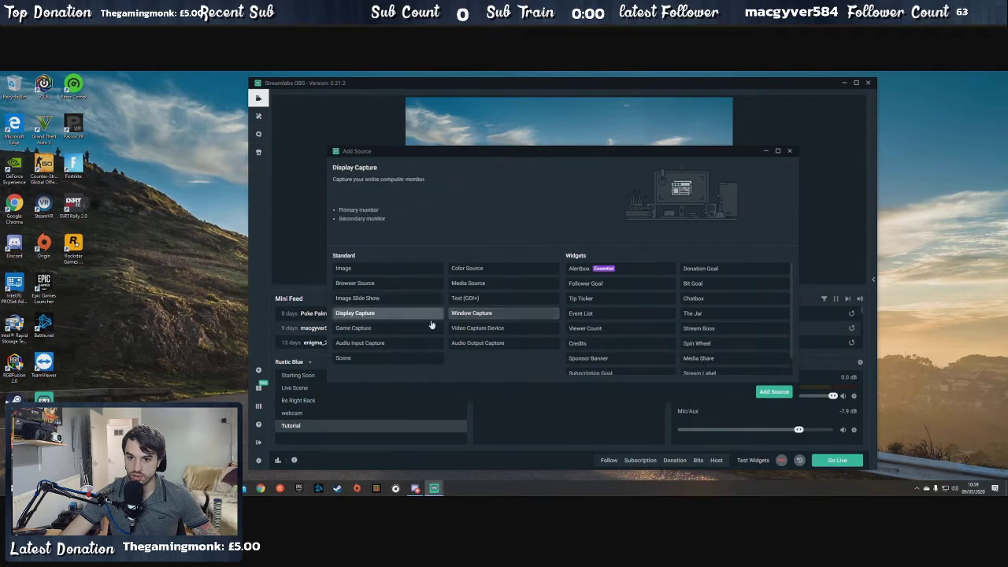
left_click(775, 391)
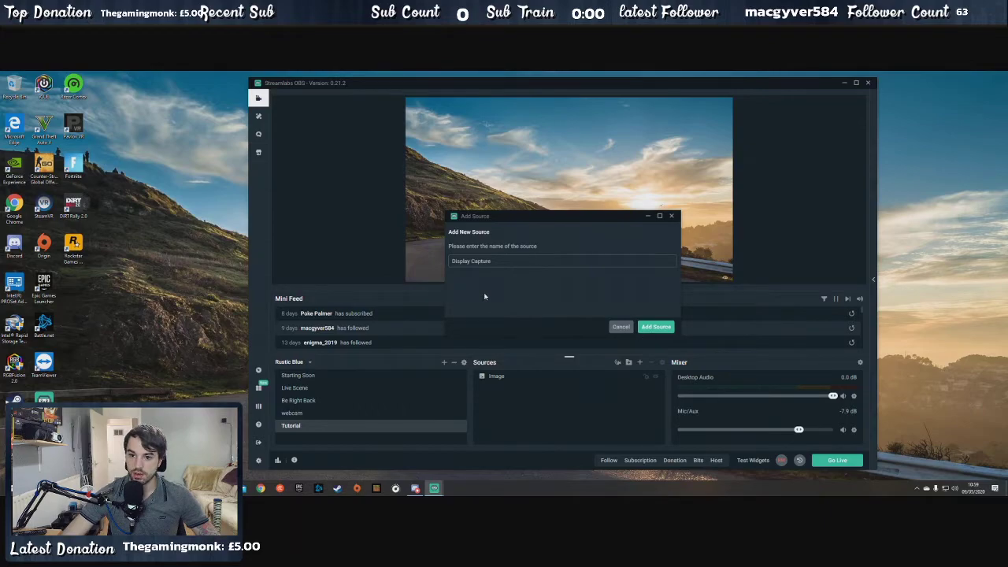
left_click(656, 327)
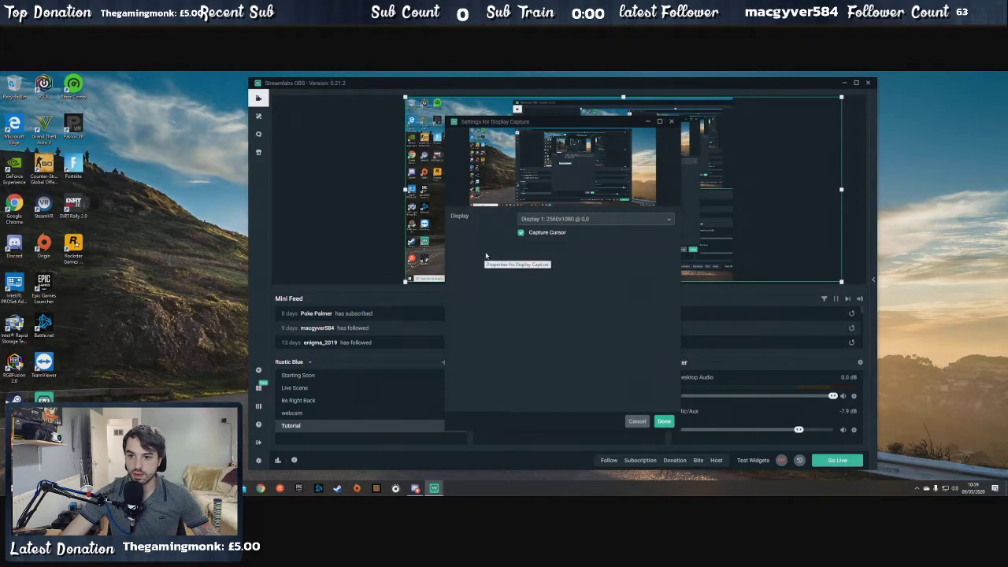
- Set the captured display to Display 1: 2560x1080 @ 0,0 after trying Display 2, and accept the source settings
left_click(653, 224)
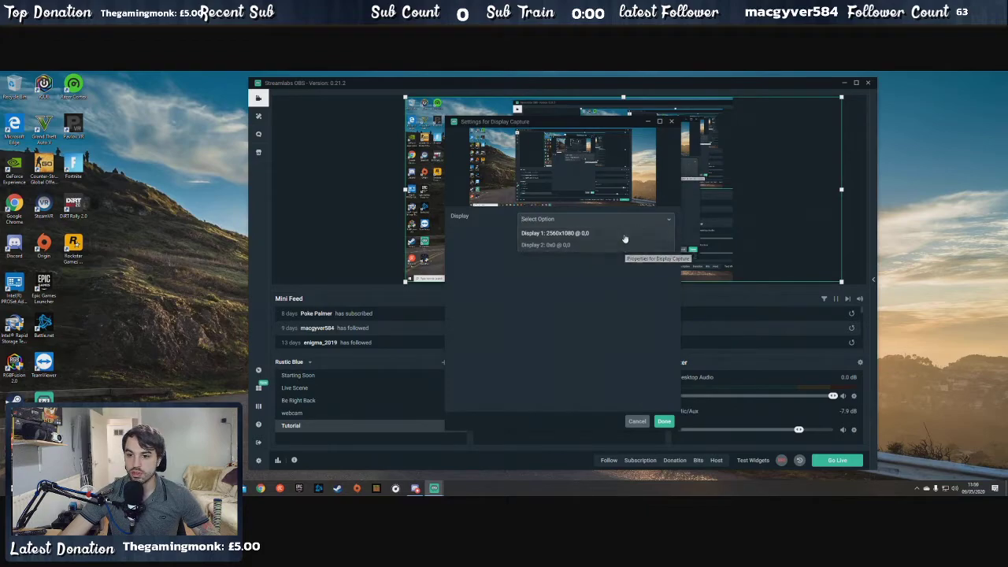
left_click(625, 235)
left_click(630, 221)
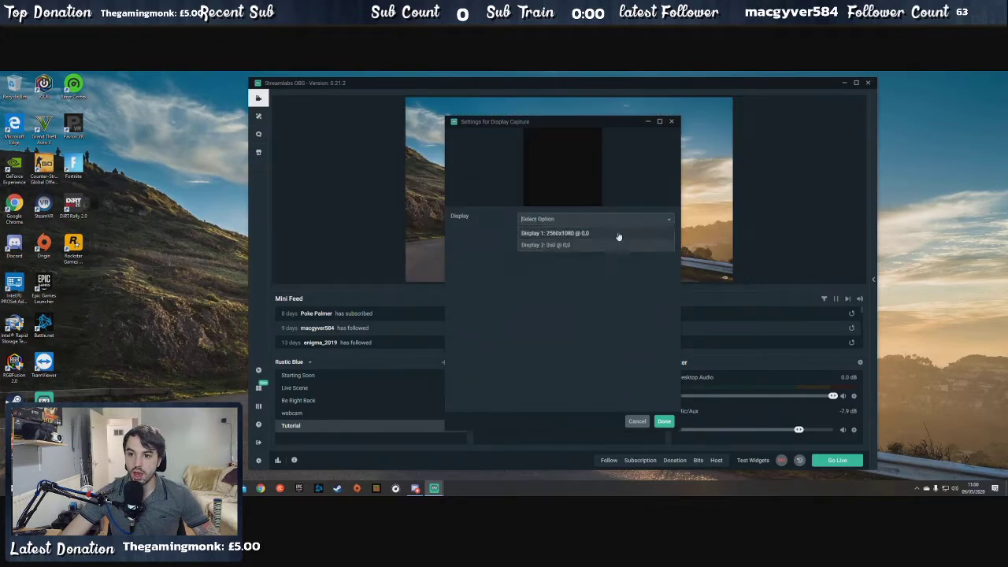
left_click(601, 244)
left_click(606, 221)
left_click(600, 236)
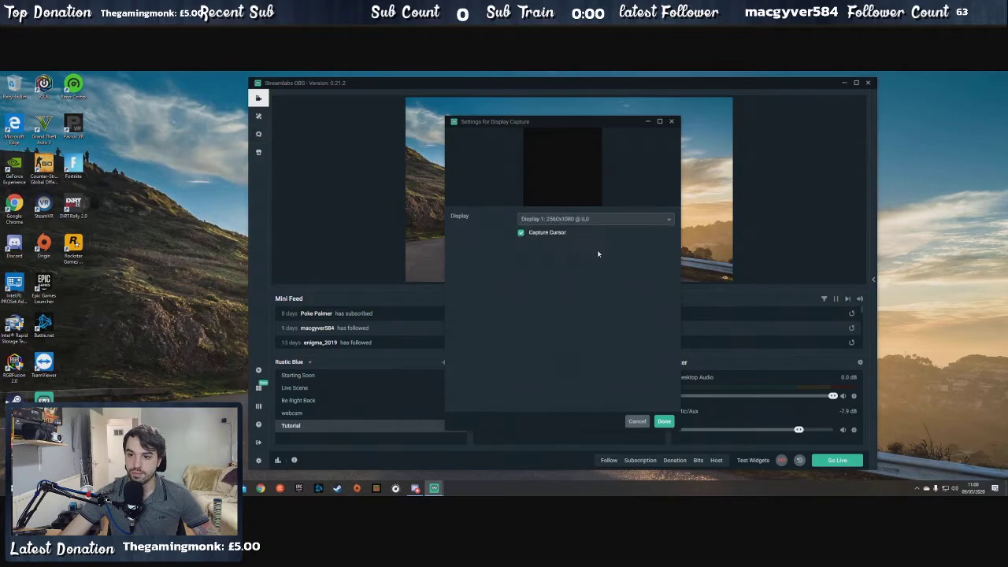
left_click(664, 421)
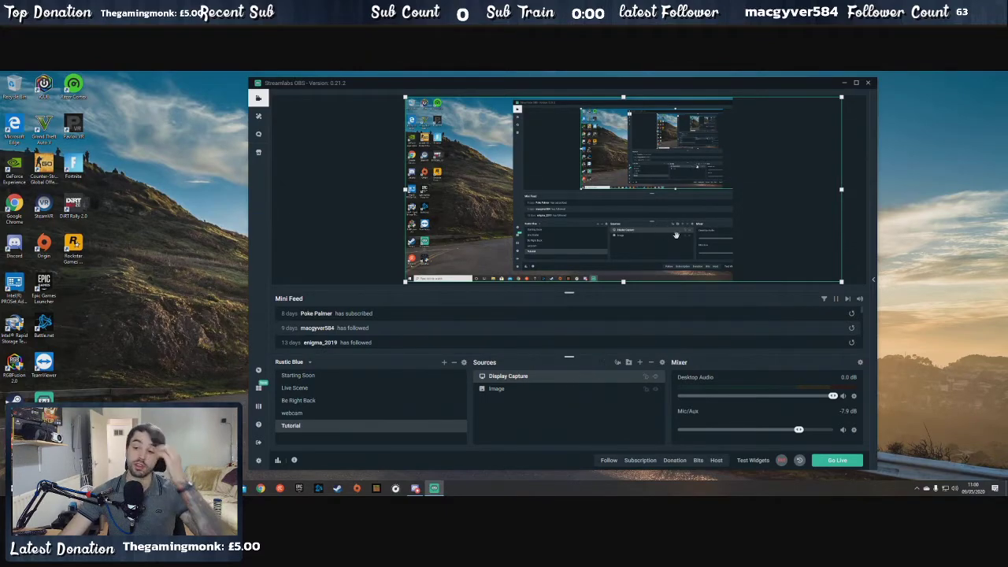
- Move the display capture left on the canvas so it overhangs both side edges, and clear the selection
left_click_drag(716, 216, 645, 215)
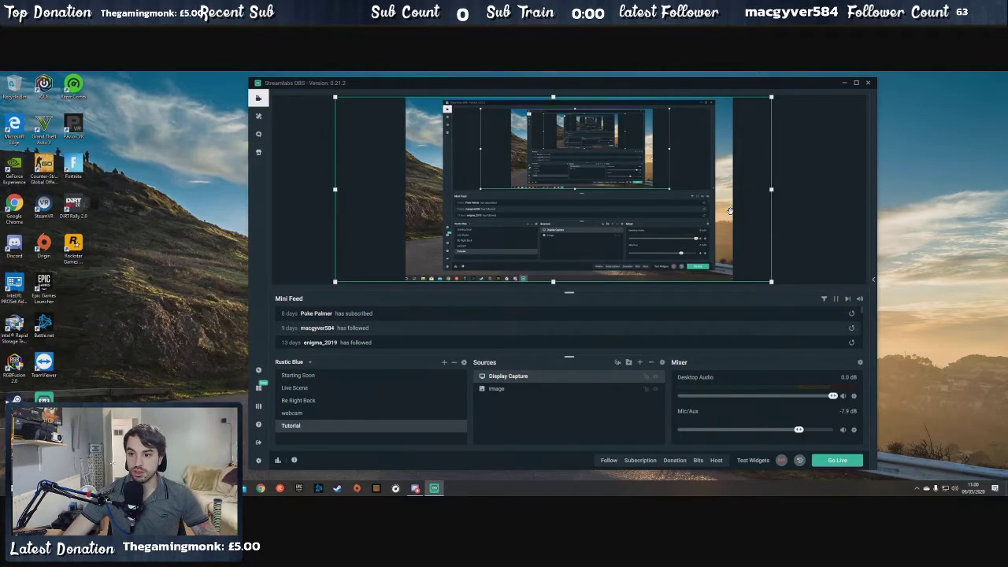
right_click(632, 221)
mouse_move(684, 278)
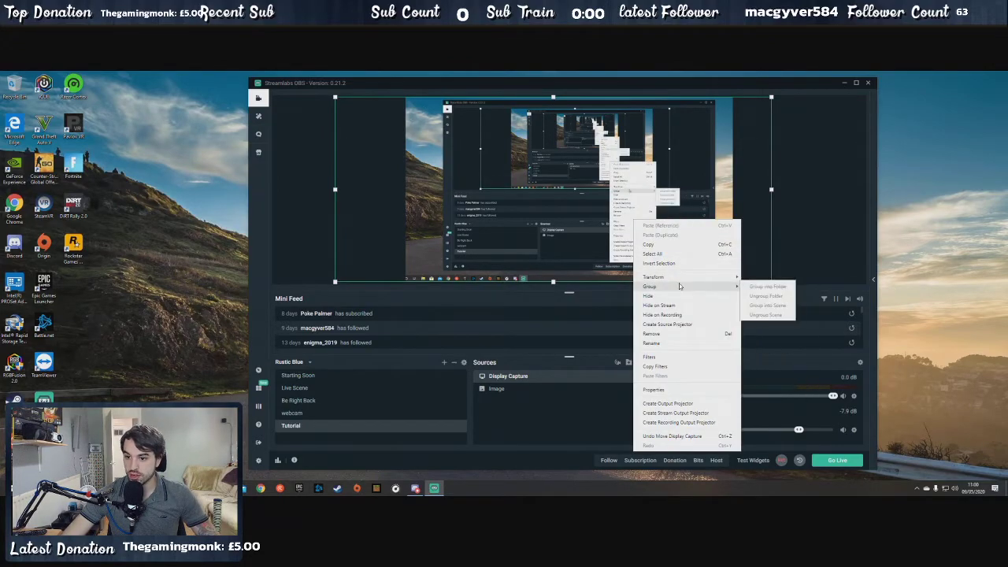
left_click(830, 236)
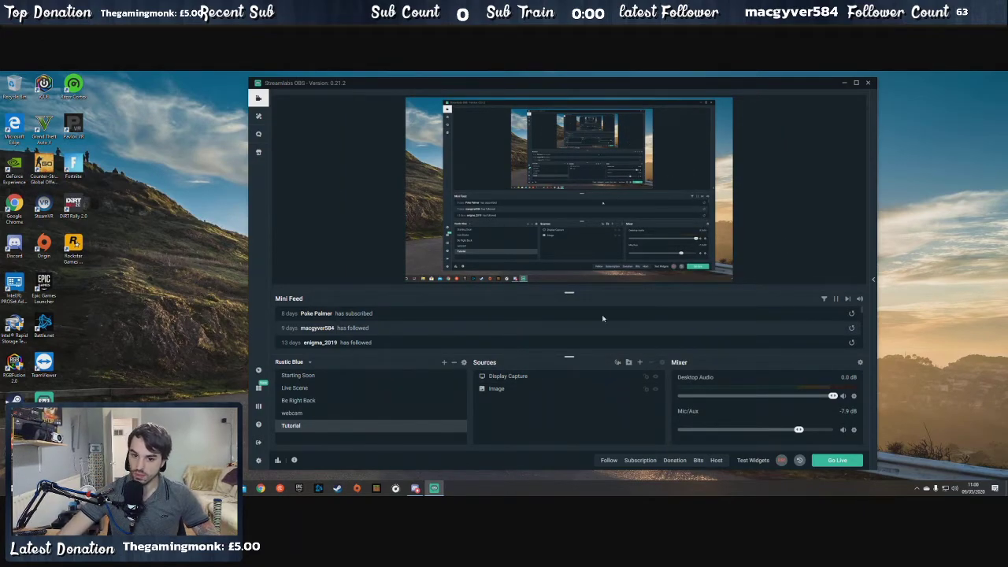
- Toggle the visibility of the Display Capture and Image sources off and back on
left_click(657, 378)
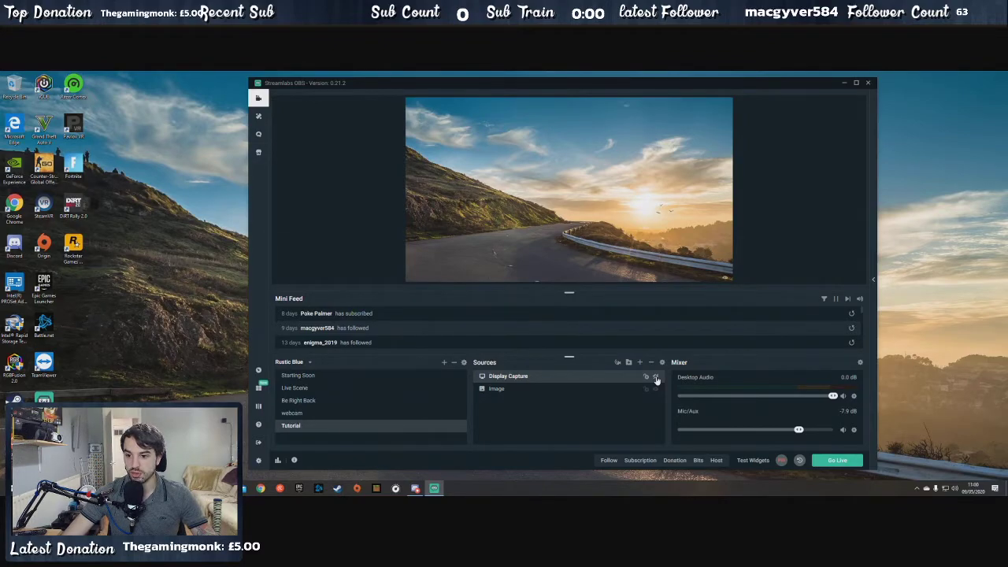
left_click(657, 378)
left_click(654, 389)
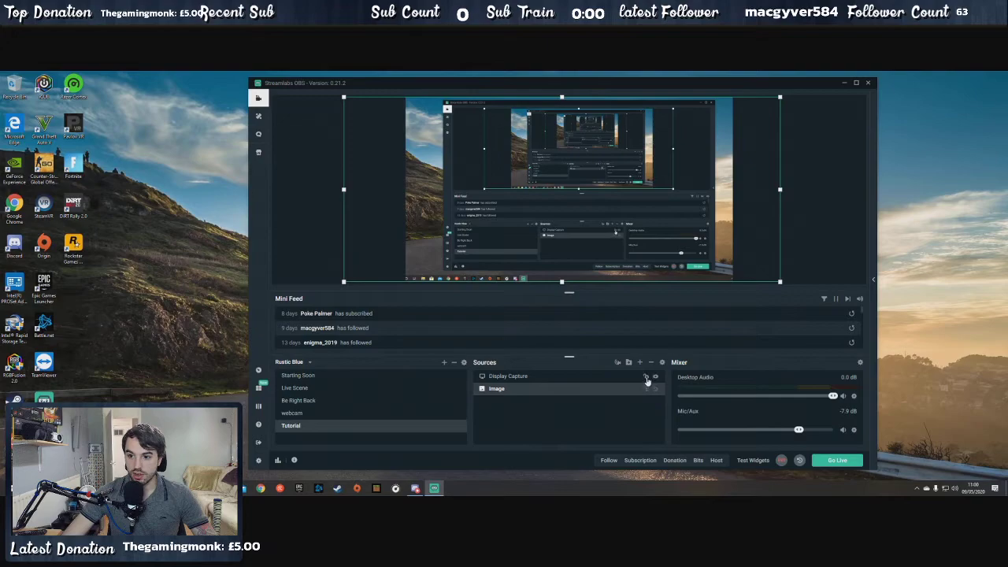
left_click(648, 380)
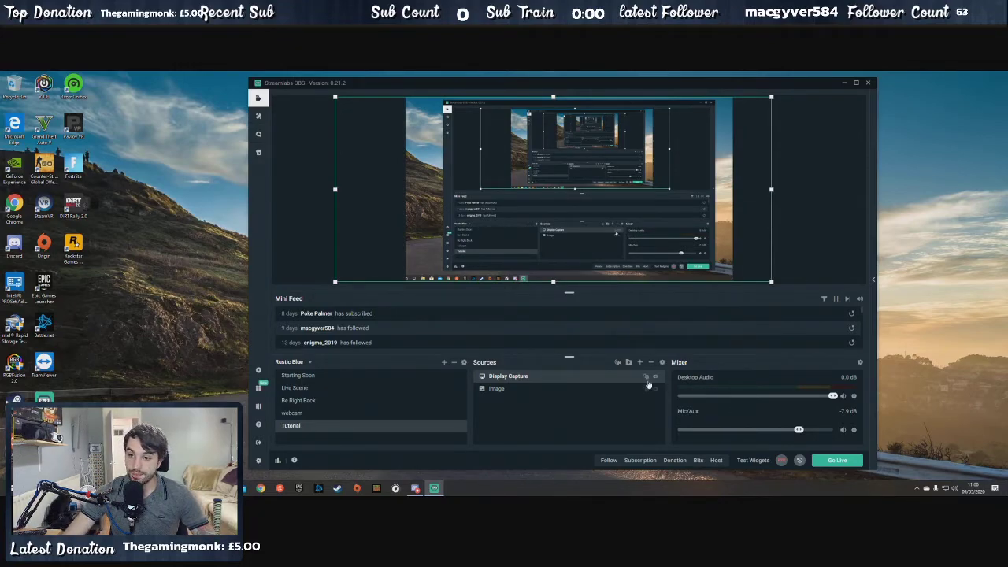
right_click(630, 183)
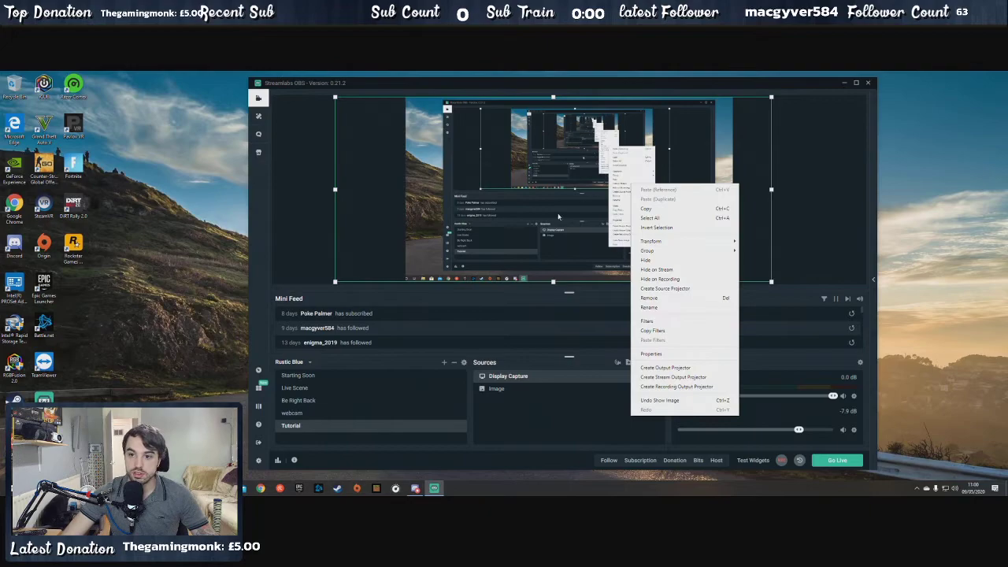
mouse_move(681, 254)
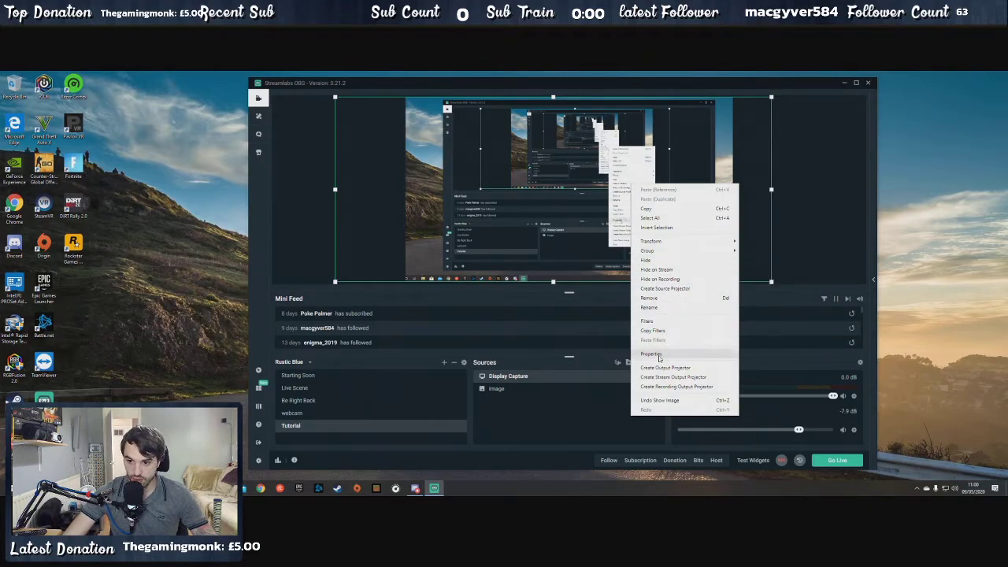
left_click(550, 432)
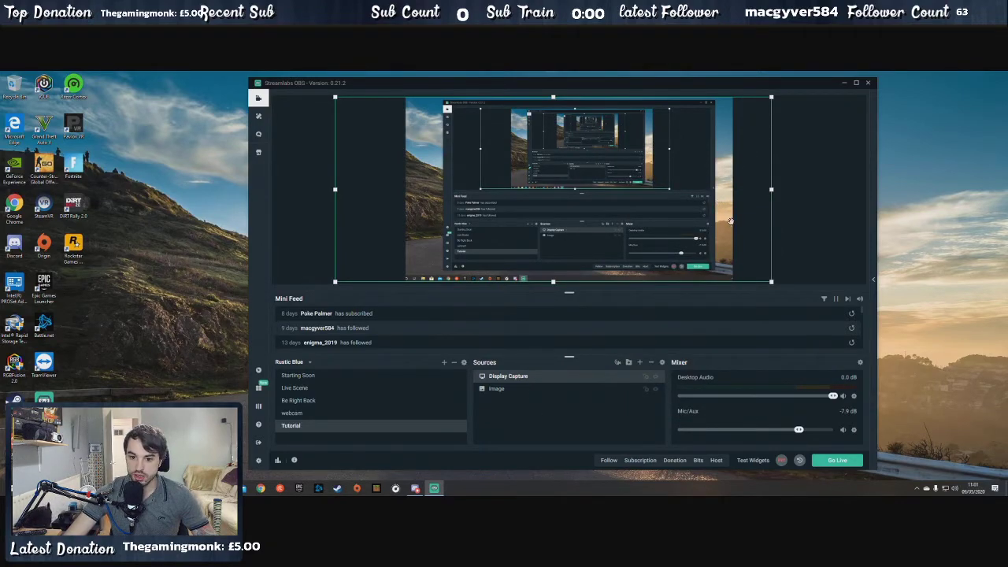
left_click(802, 175)
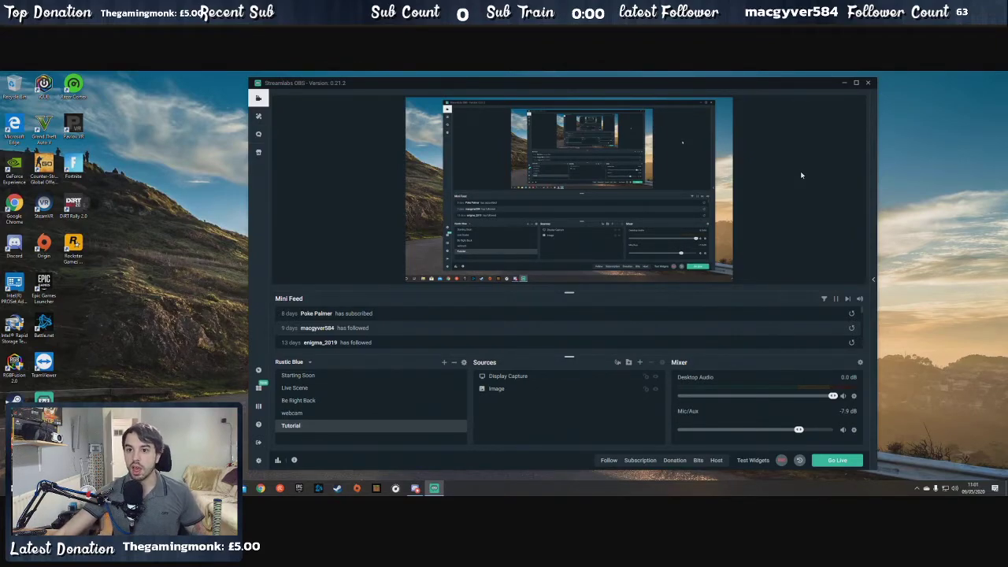
left_click(574, 150)
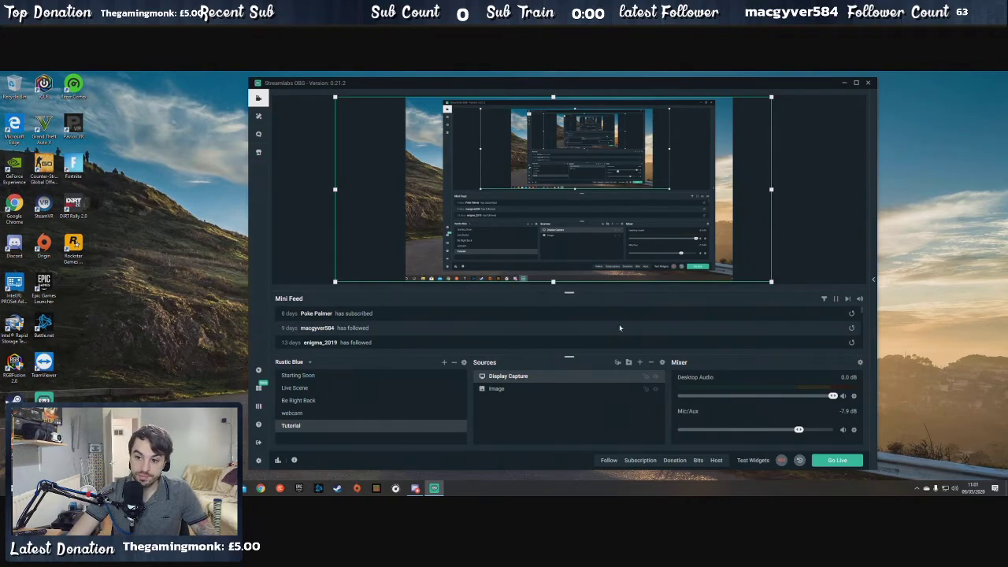
right_click(703, 183)
left_click(817, 166)
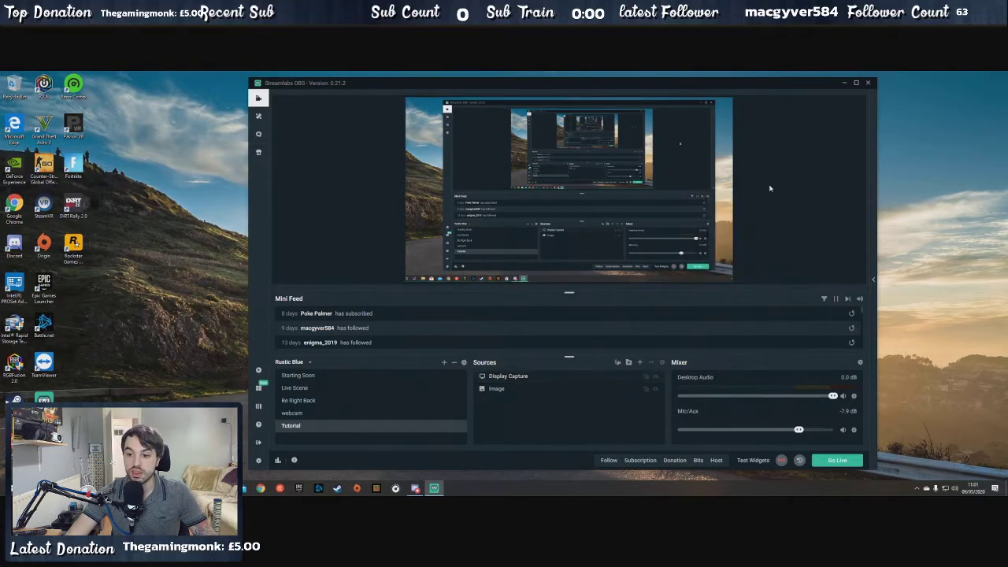